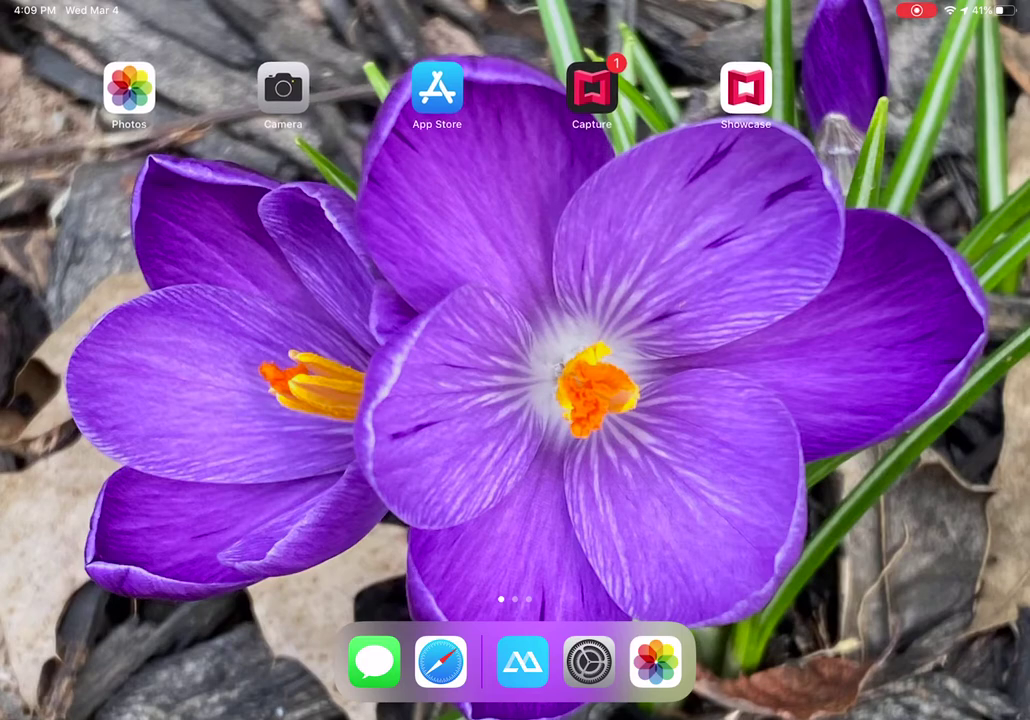
- Remove Screen Recording from Control Center's included controls so it moves to More Controls
left_click(589, 661)
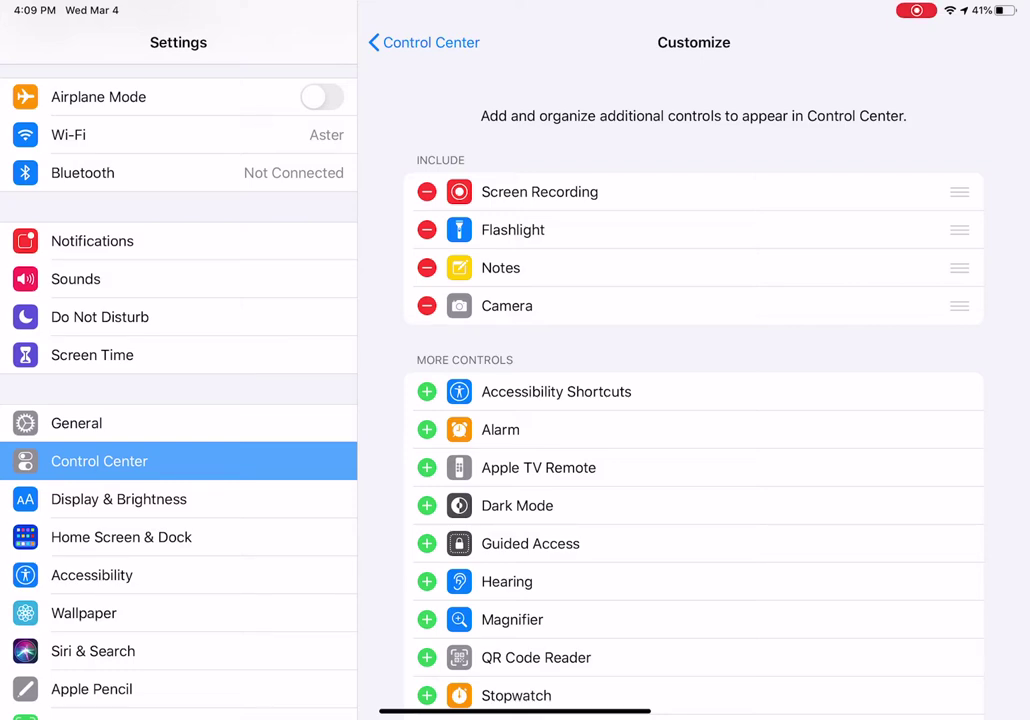
left_click(427, 191)
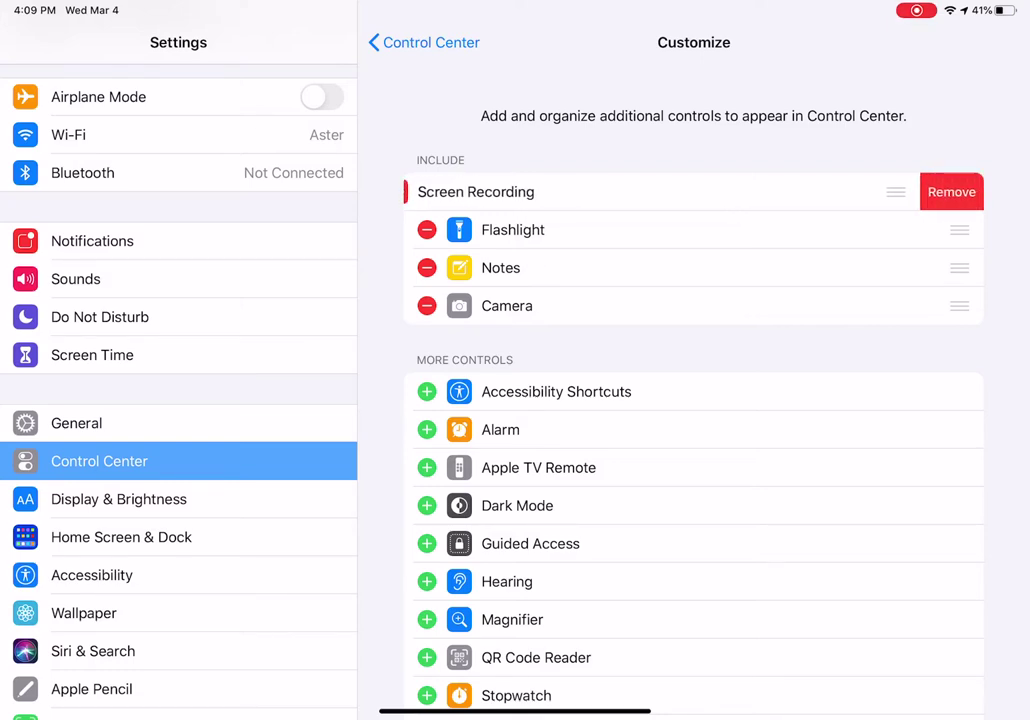
left_click(952, 191)
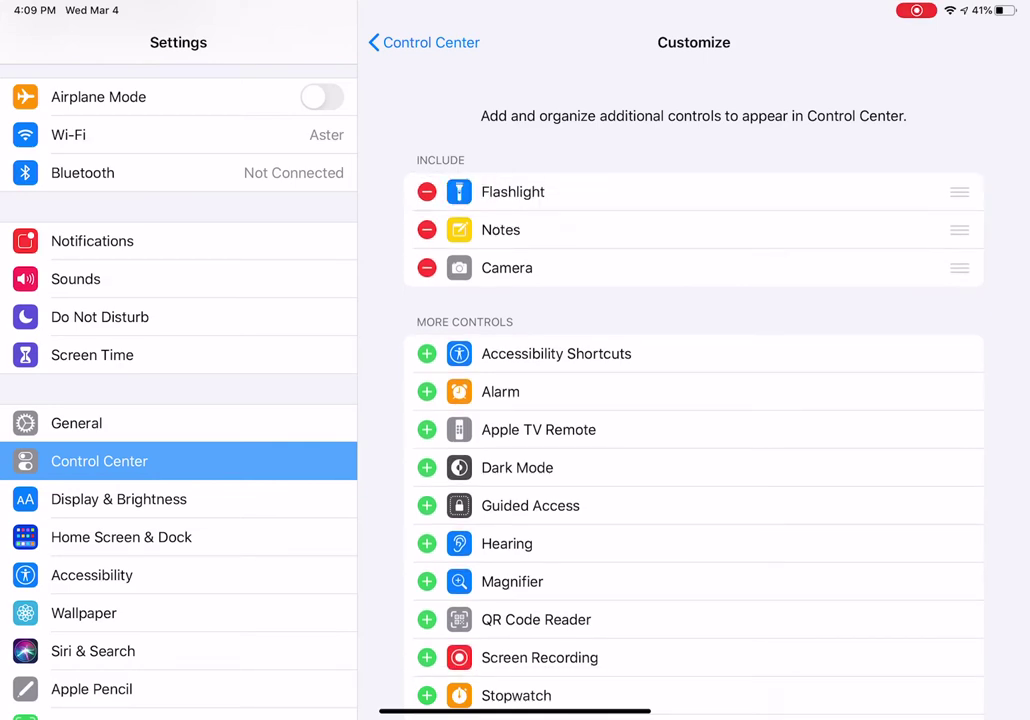
left_click(424, 42)
left_click(76, 423)
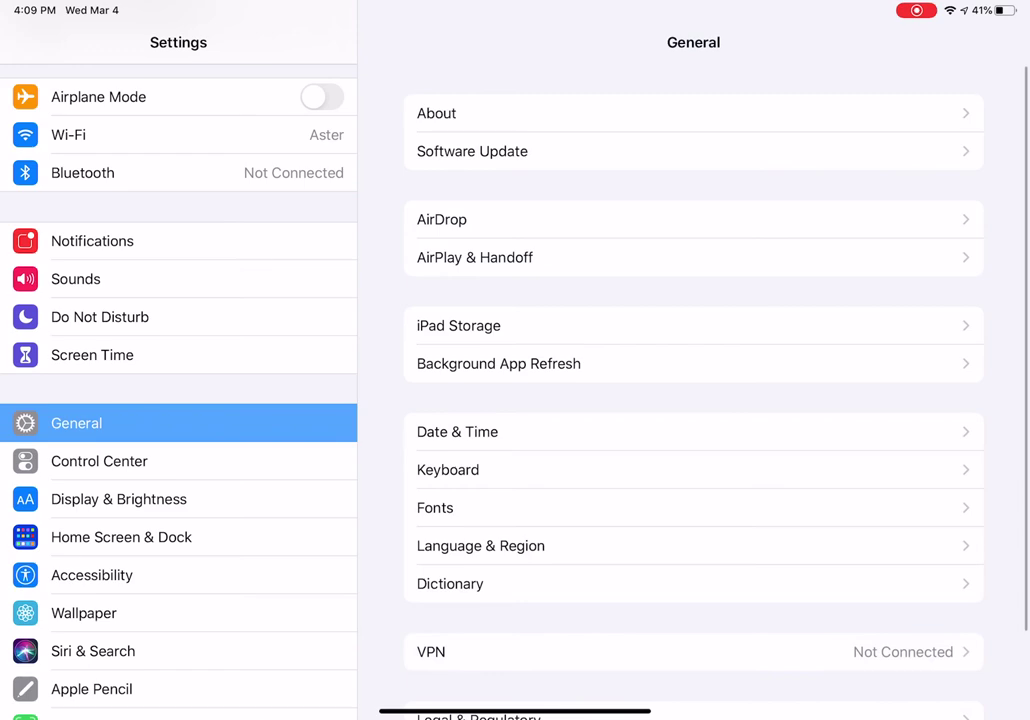
left_click(99, 461)
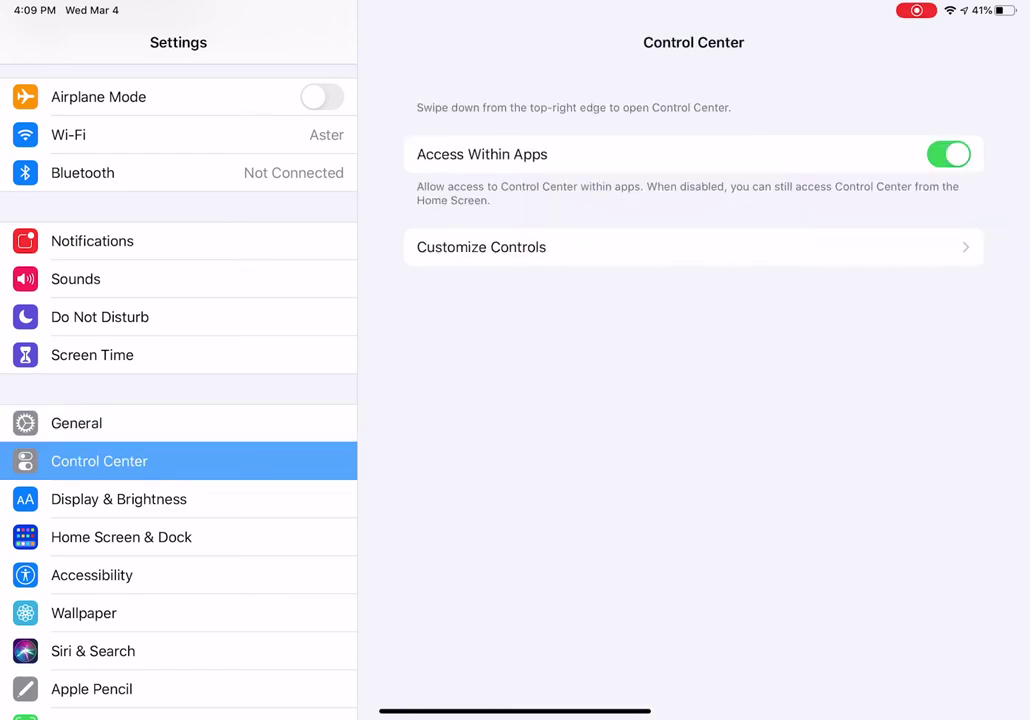
left_click(481, 247)
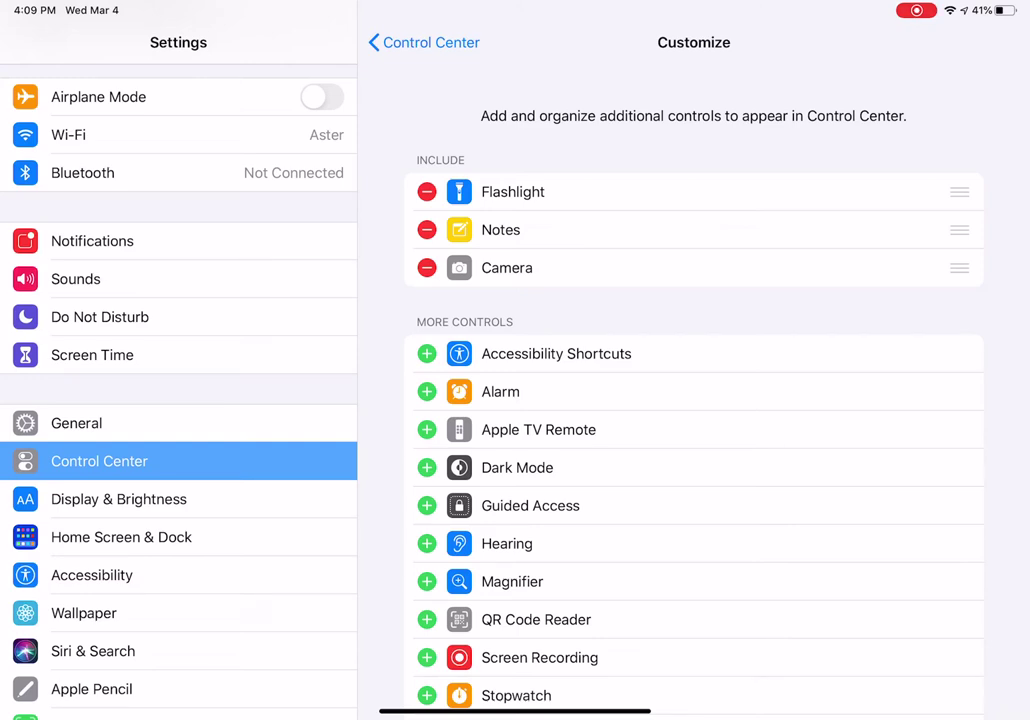
- Re-add Screen Recording at the top of the INCLUDE list, then return to the home screen
left_click(426, 657)
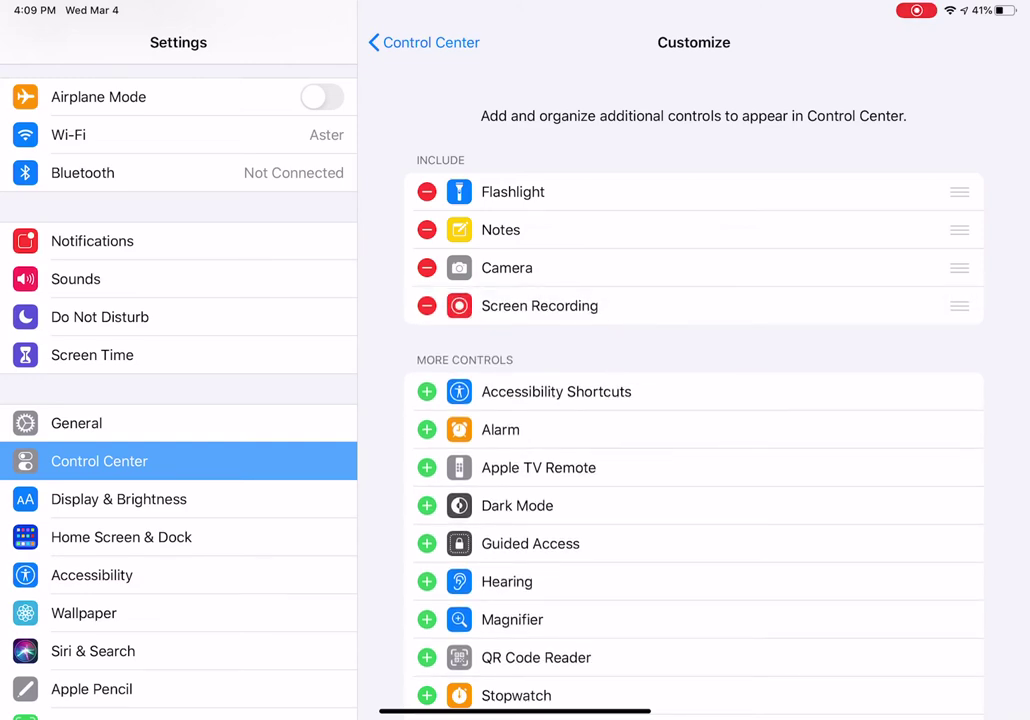
left_click_drag(959, 305, 959, 191)
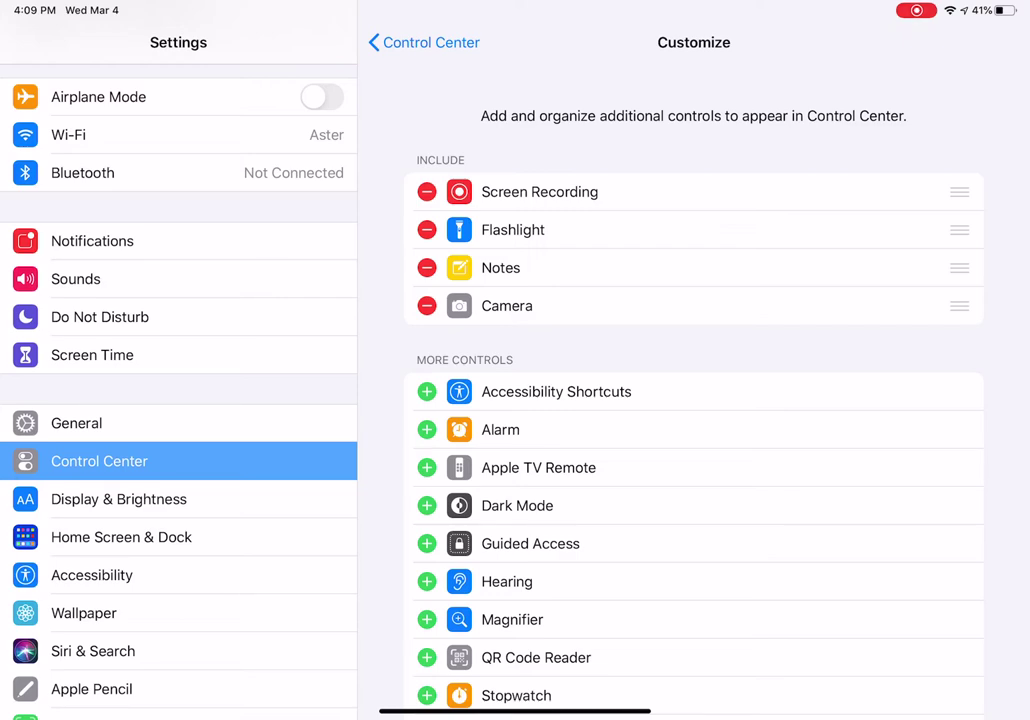
left_click(425, 42)
left_click_drag(515, 711, 515, 450)
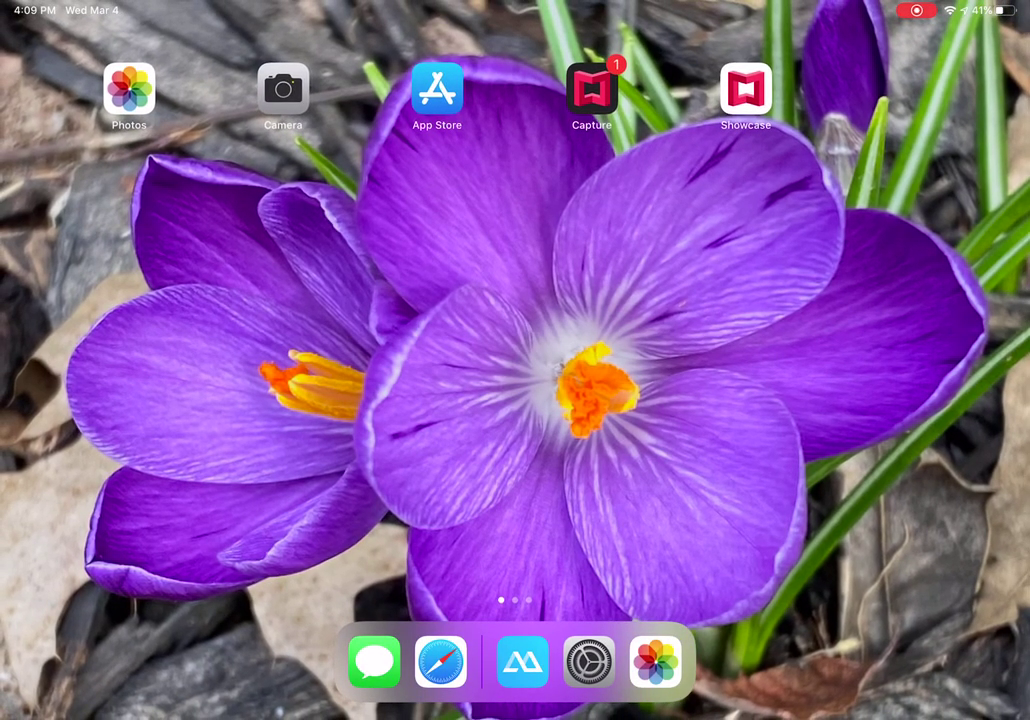
- Pull down Control Center from the top-right corner to show the Screen Recording tile
left_click_drag(960, 8, 960, 300)
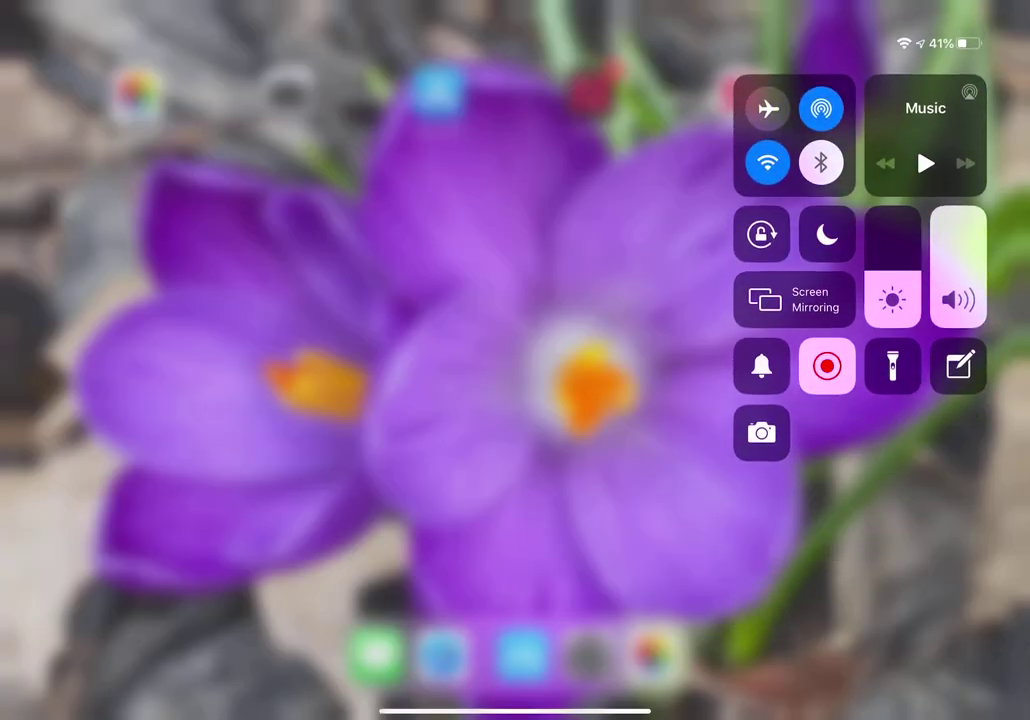